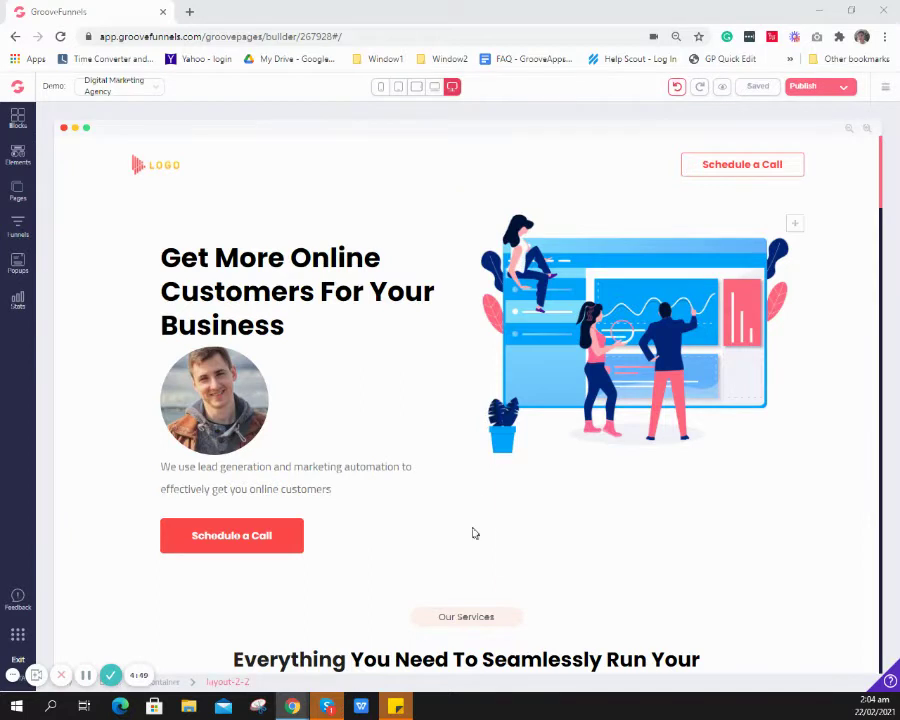
click(446, 530)
click(474, 551)
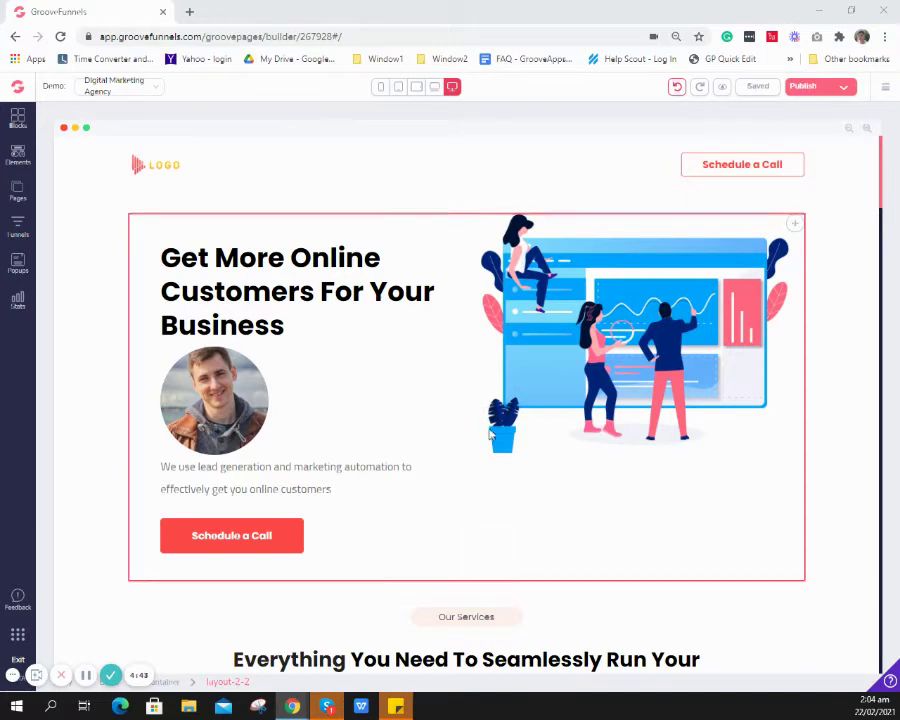
click(504, 179)
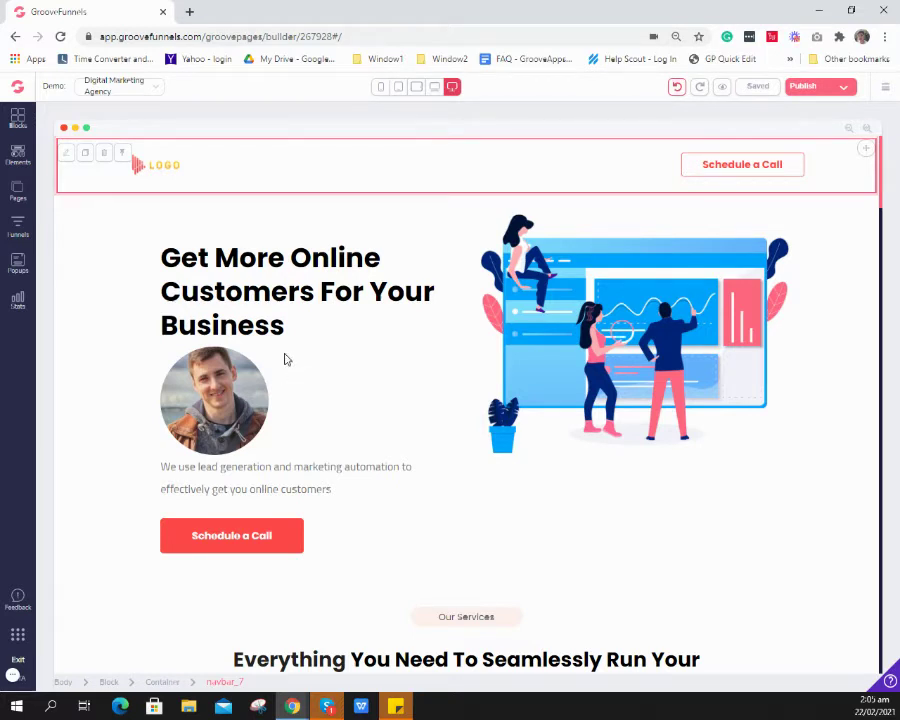
- Examine the hero illustration's parent hierarchy through Container and layout-2-2 up to its Block, and review the blocks further down the page
click(260, 265)
click(495, 375)
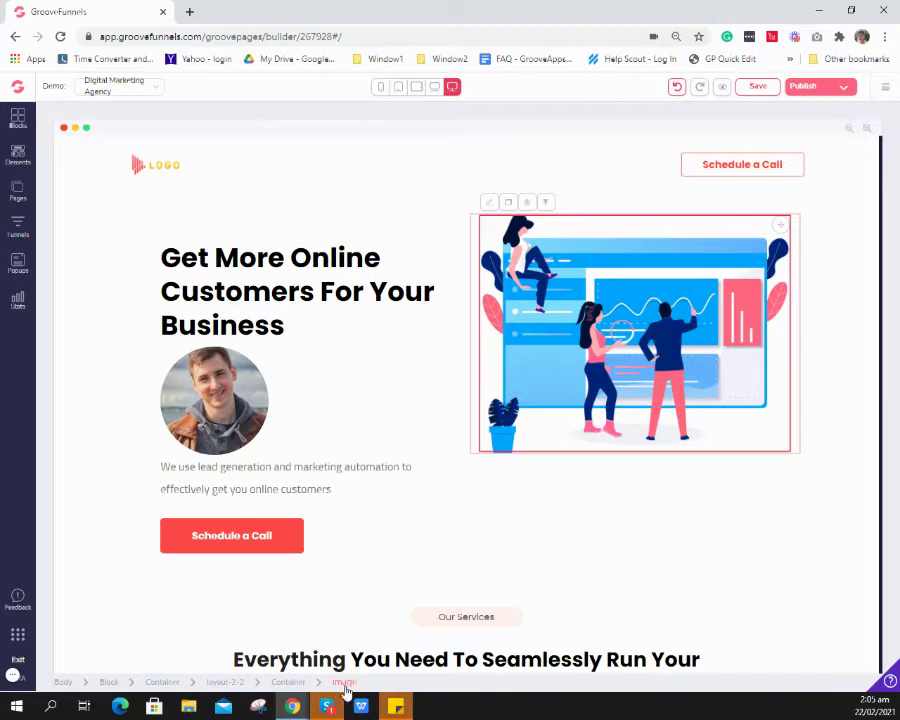
click(288, 684)
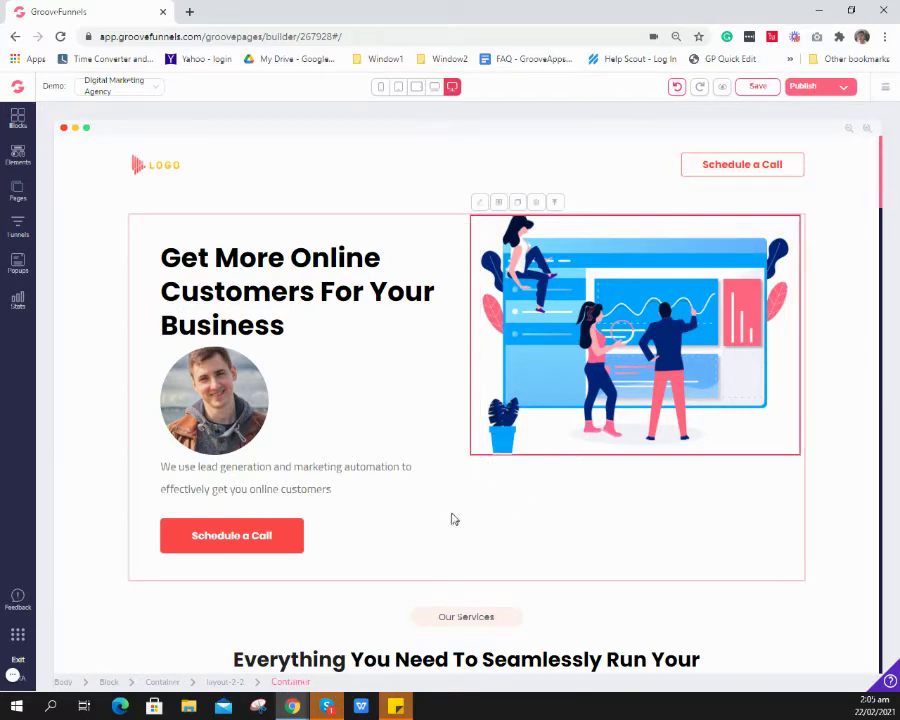
click(216, 684)
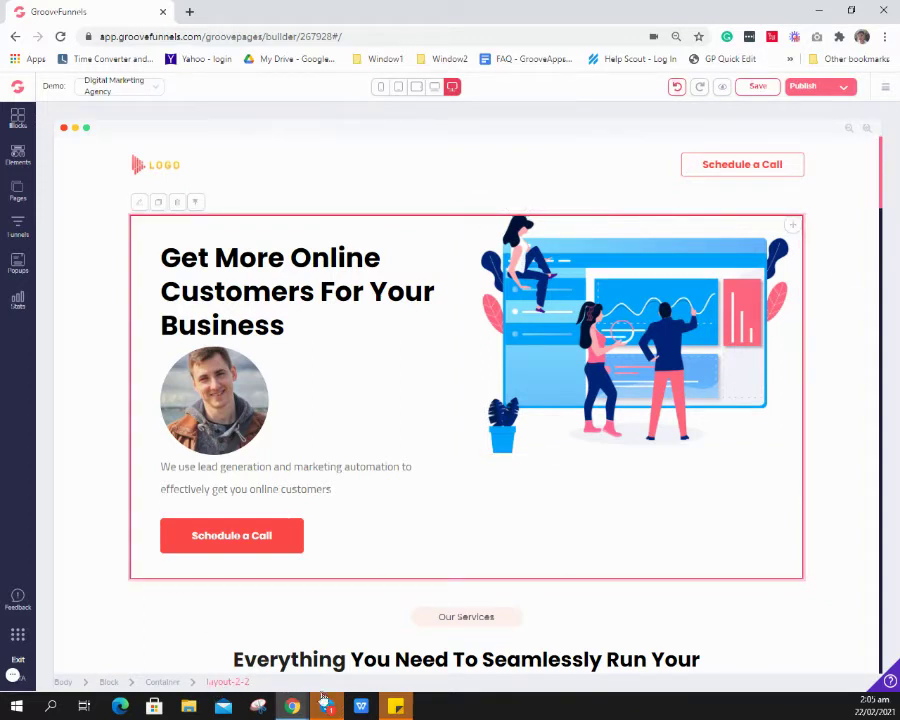
click(163, 682)
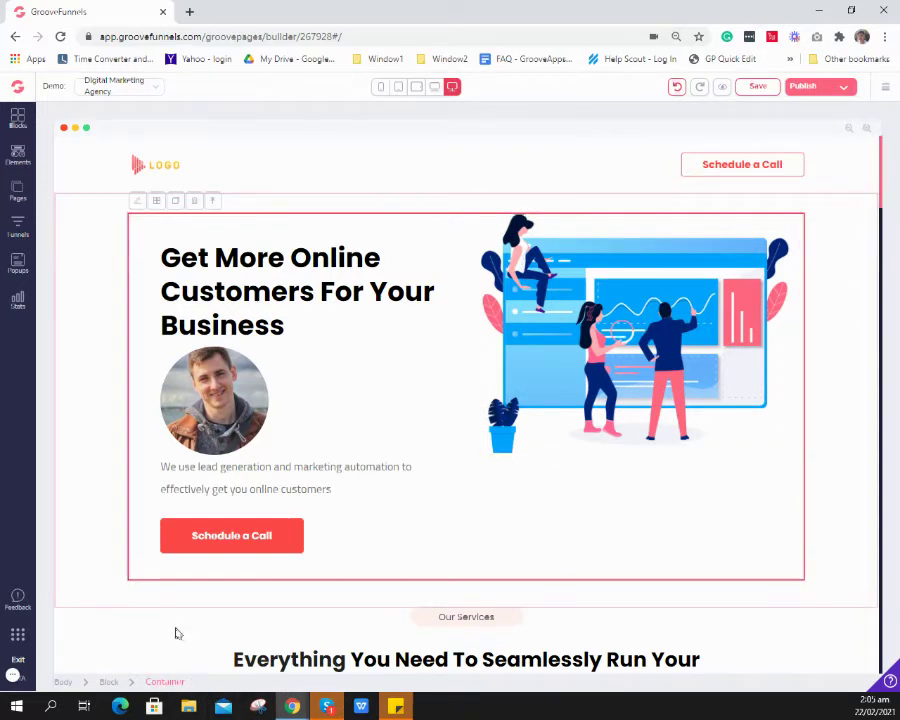
click(108, 682)
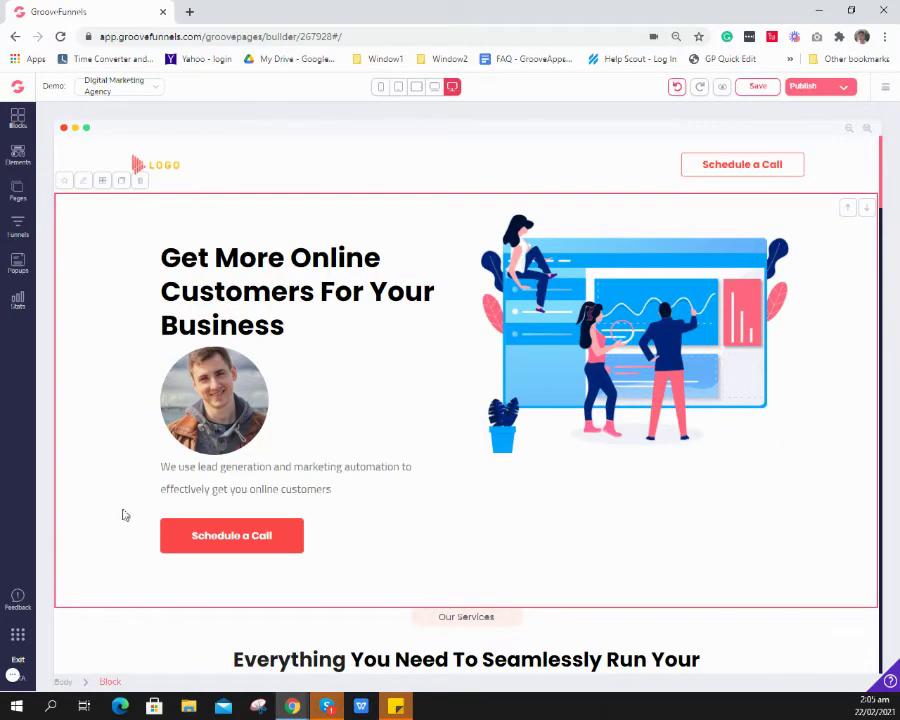
scroll(105, 462, down, 3)
scroll(104, 450, down, 4)
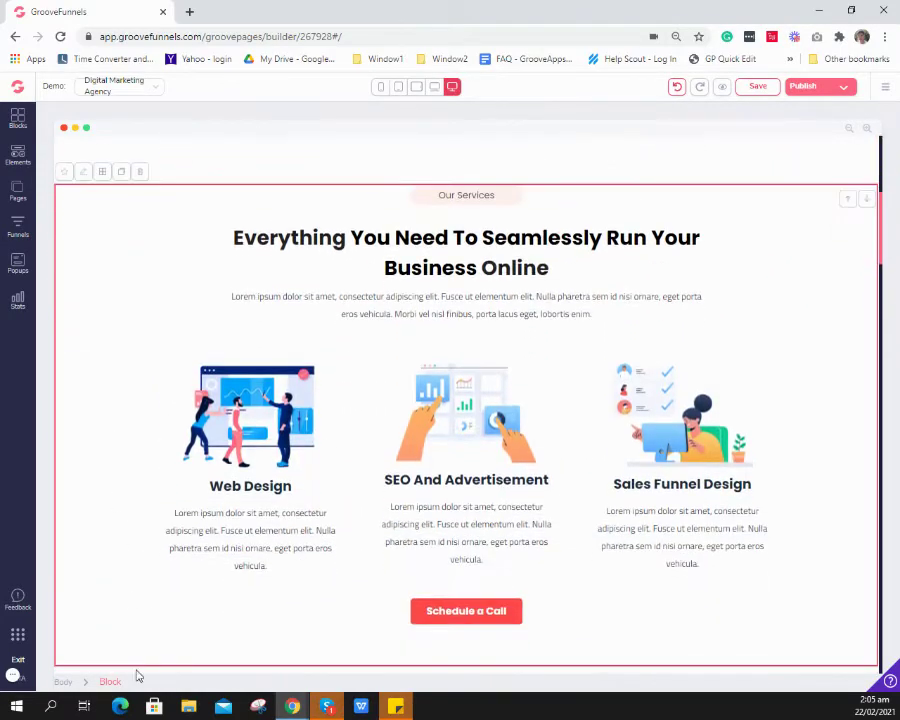
scroll(105, 600, down, 3)
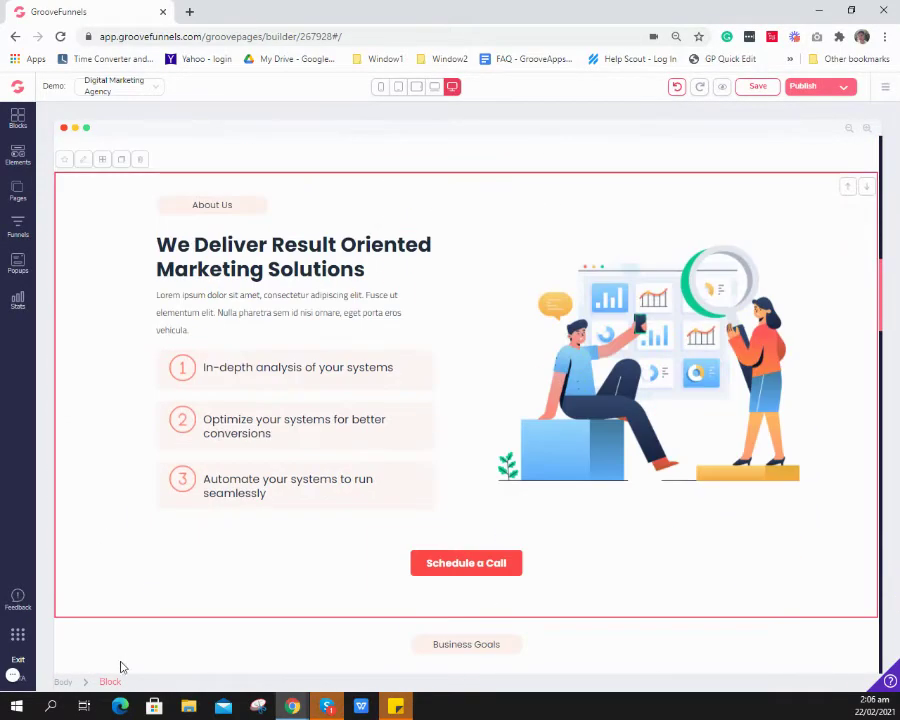
scroll(138, 540, up, 4)
scroll(138, 540, up, 6)
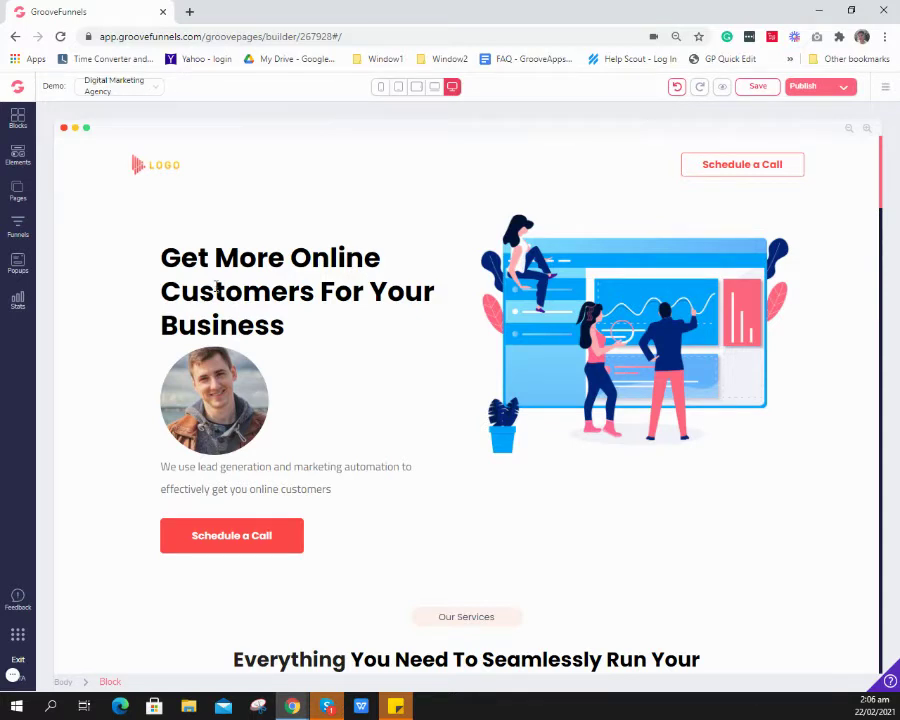
- Save the entire navigation bar block with the logo and Schedule a Call button to the My Saved Blocks category
click(245, 172)
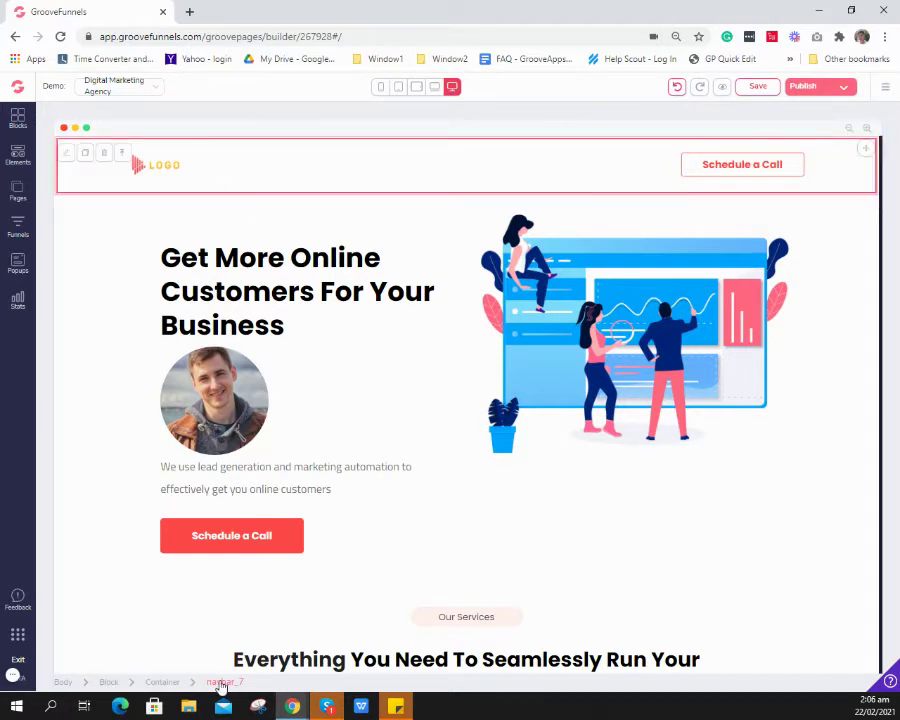
click(109, 683)
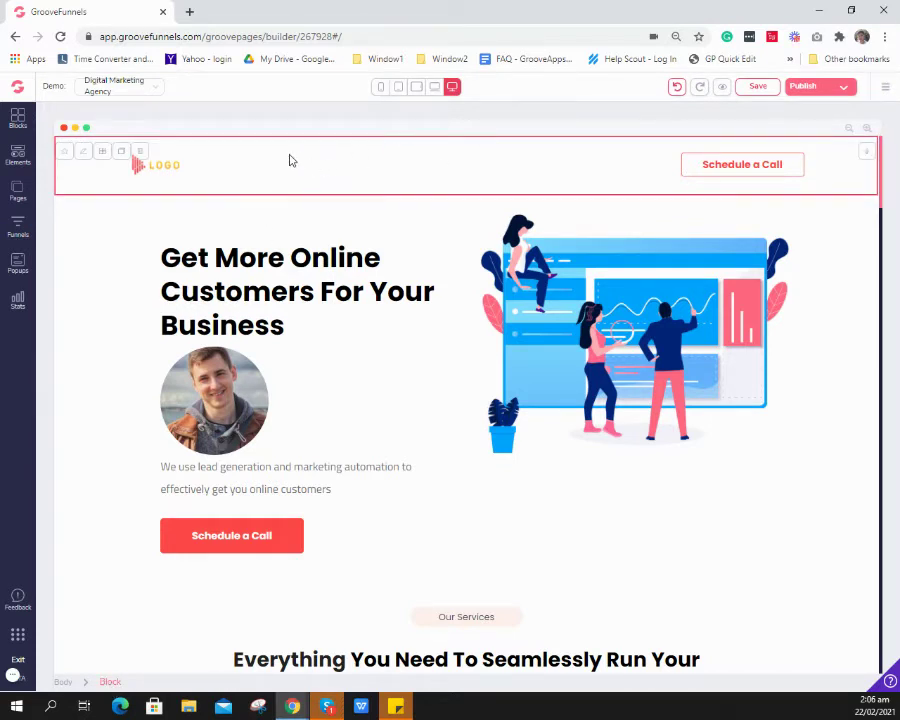
click(66, 155)
drag(301, 256, 368, 256)
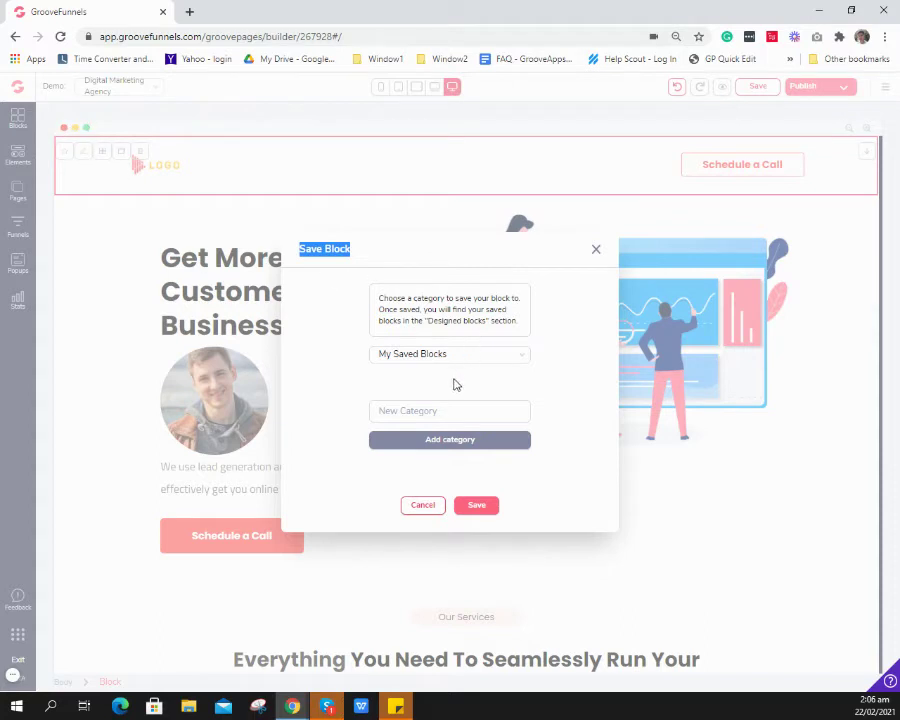
click(411, 410)
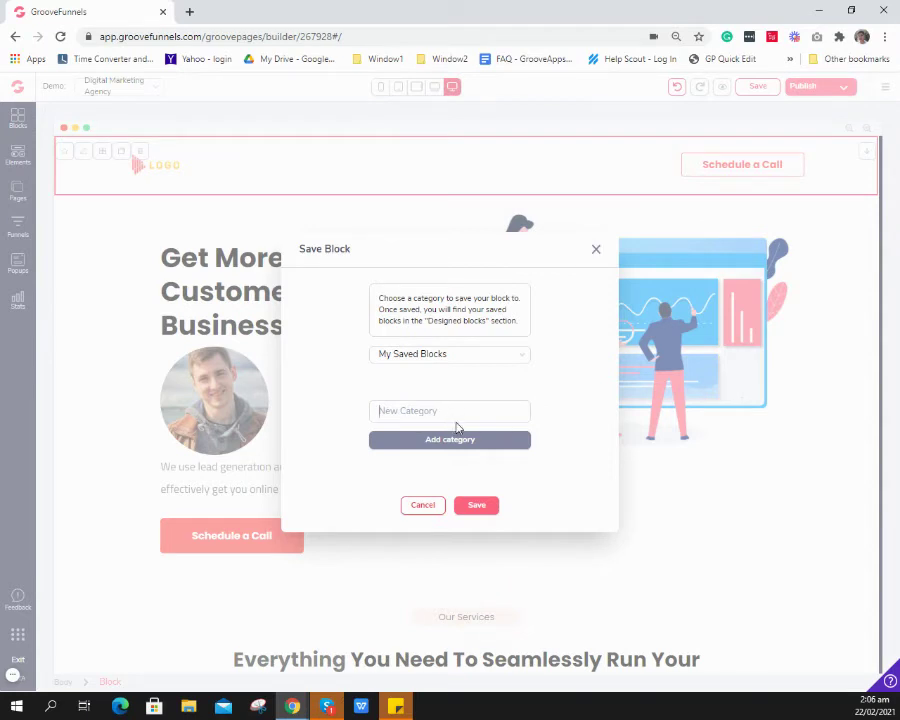
click(478, 509)
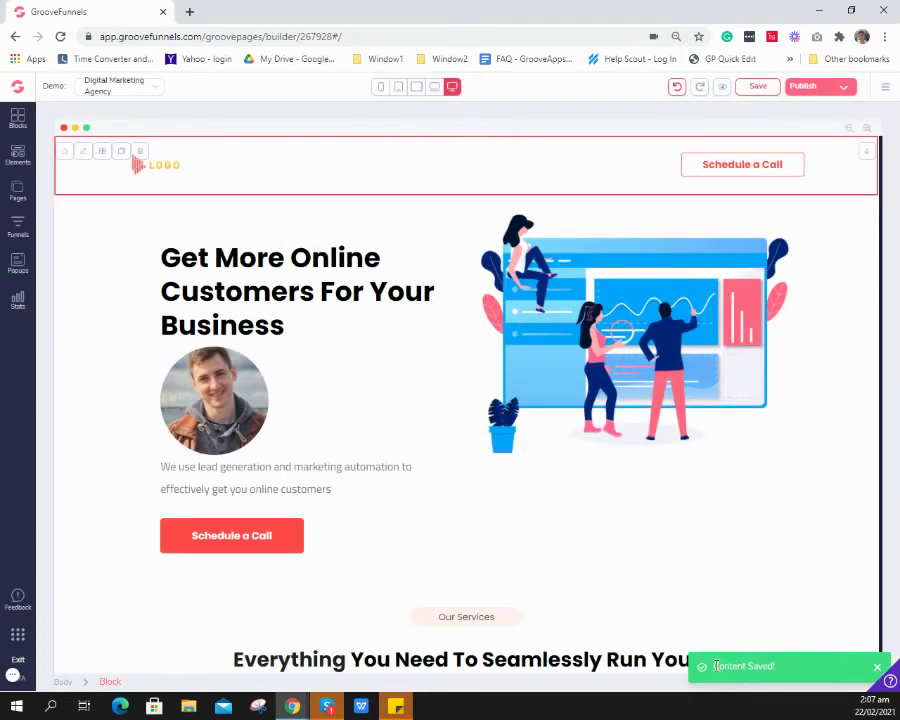
drag(726, 666, 812, 669)
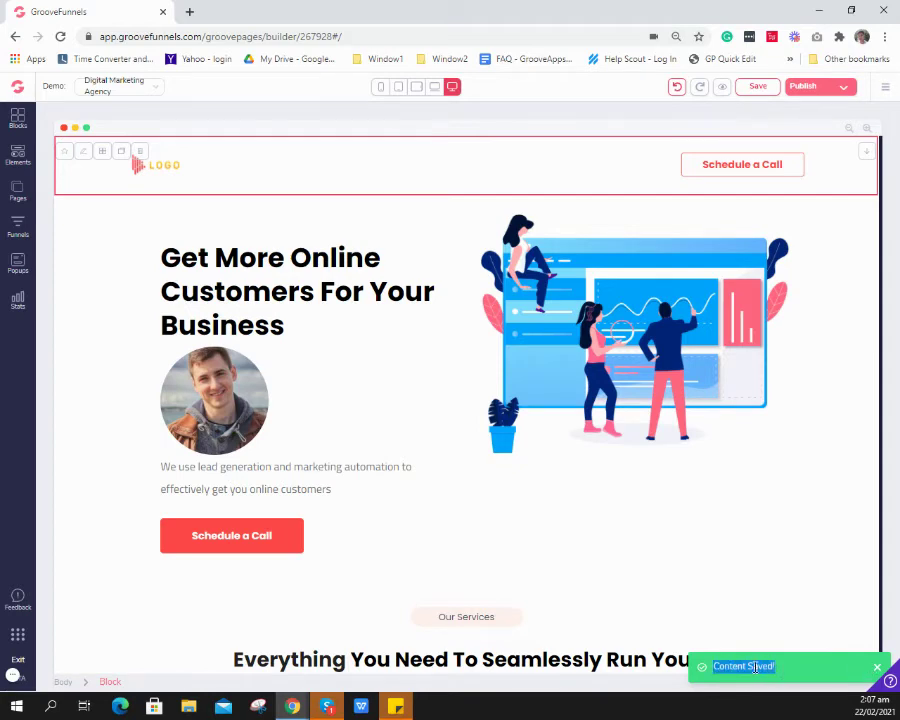
click(877, 667)
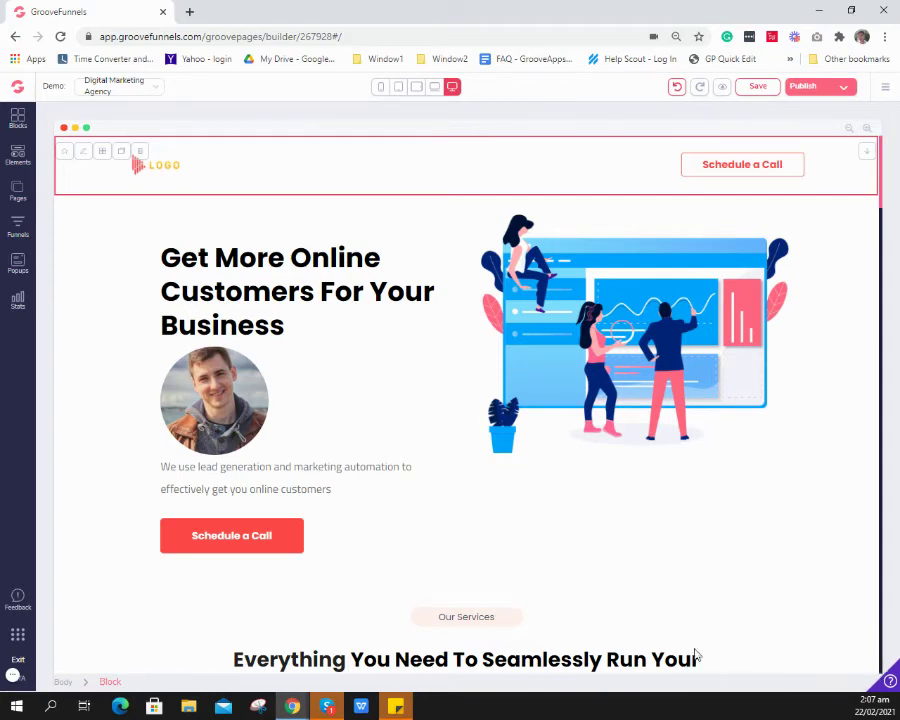
- Open Page 2 and insert the saved navigation bar block from My Saved Blocks above the page's first block
click(18, 190)
click(104, 238)
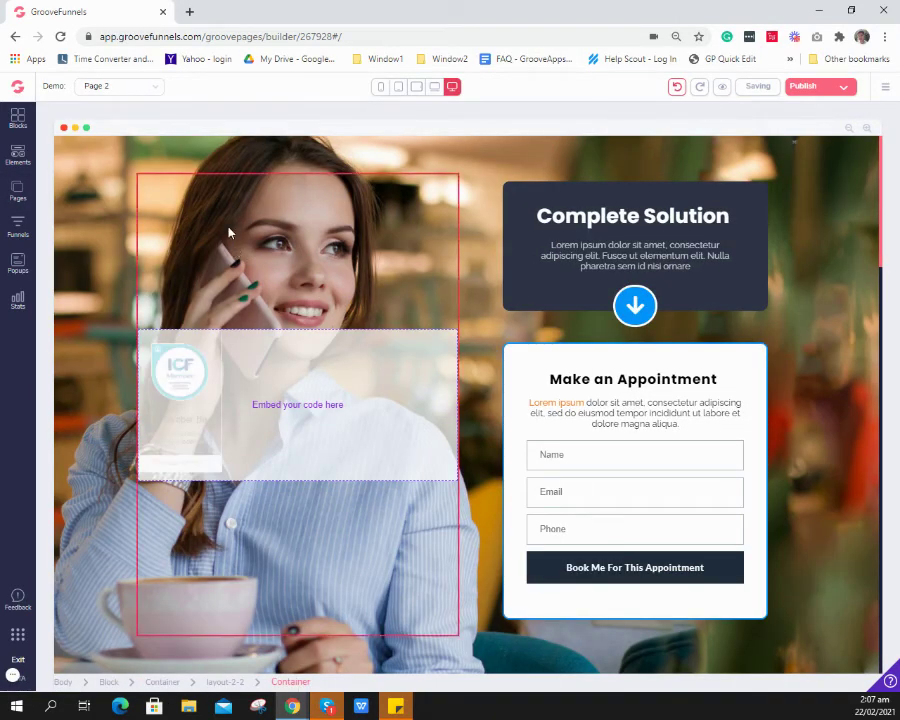
click(17, 118)
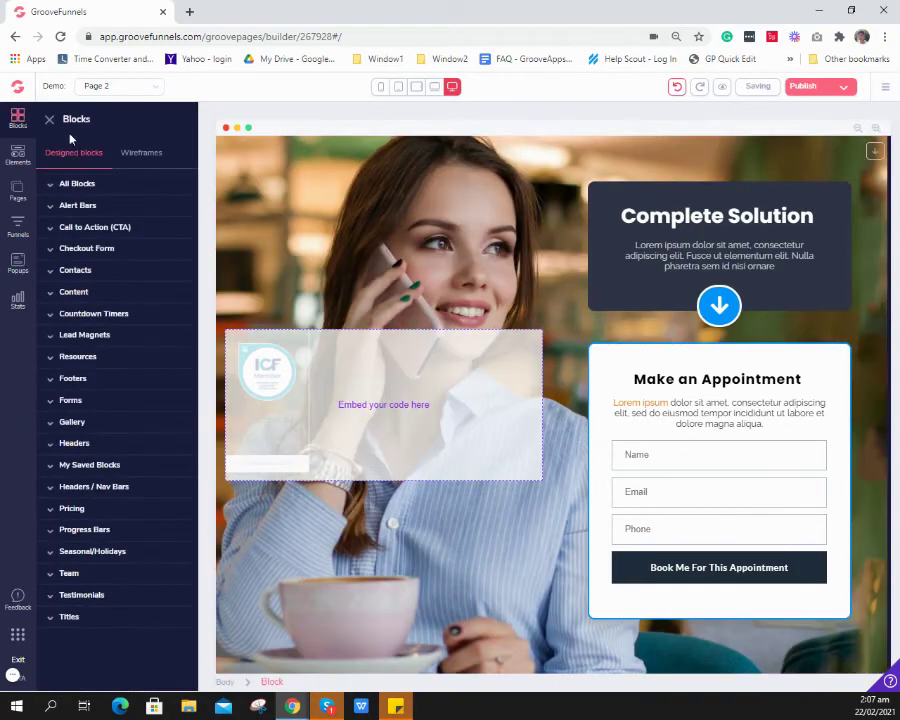
click(100, 466)
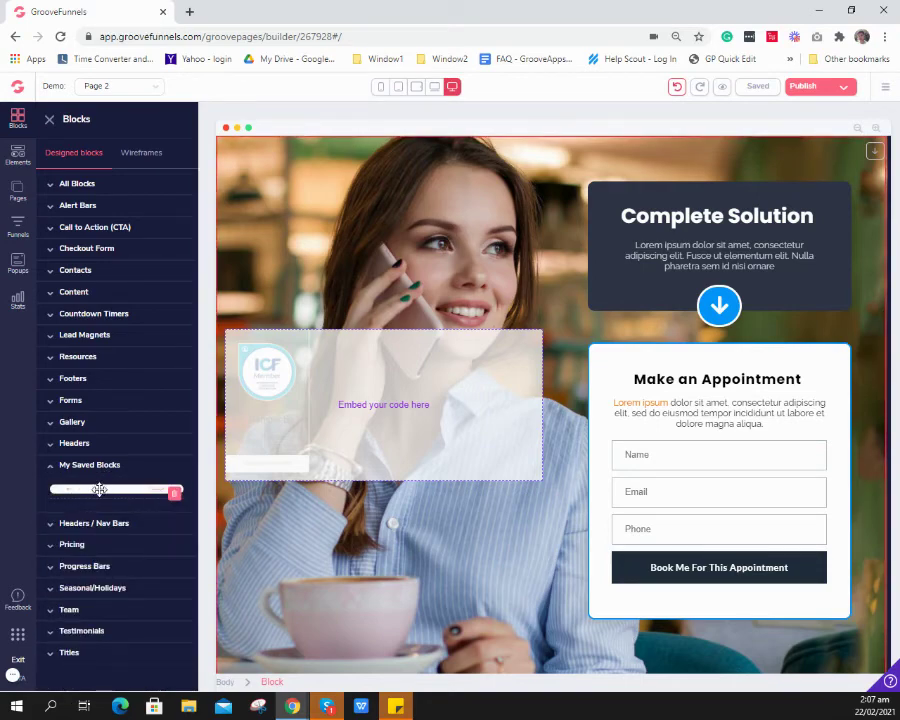
drag(98, 486, 500, 153)
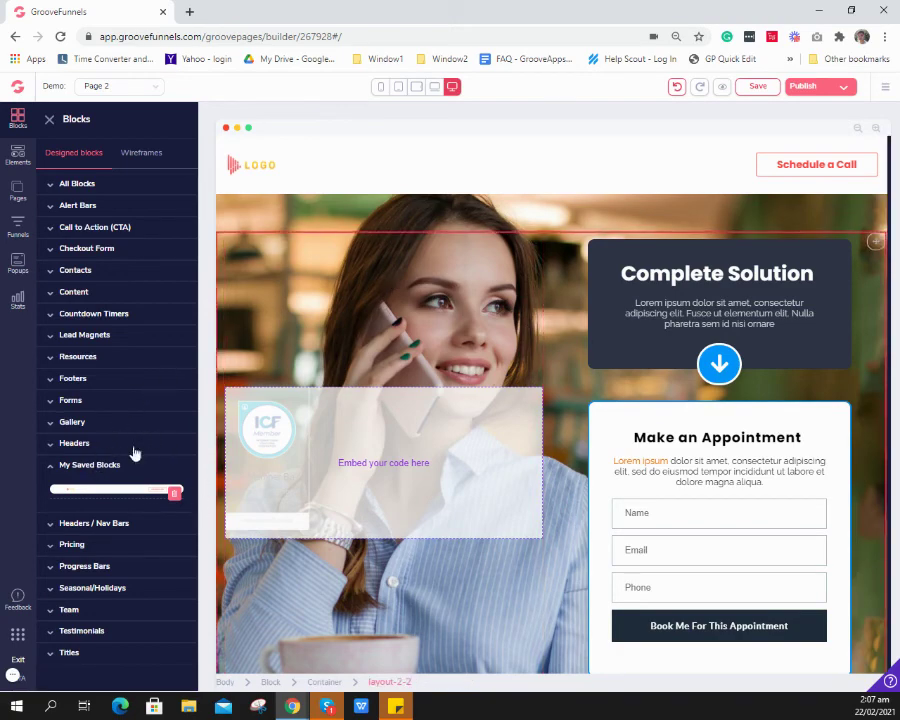
click(174, 494)
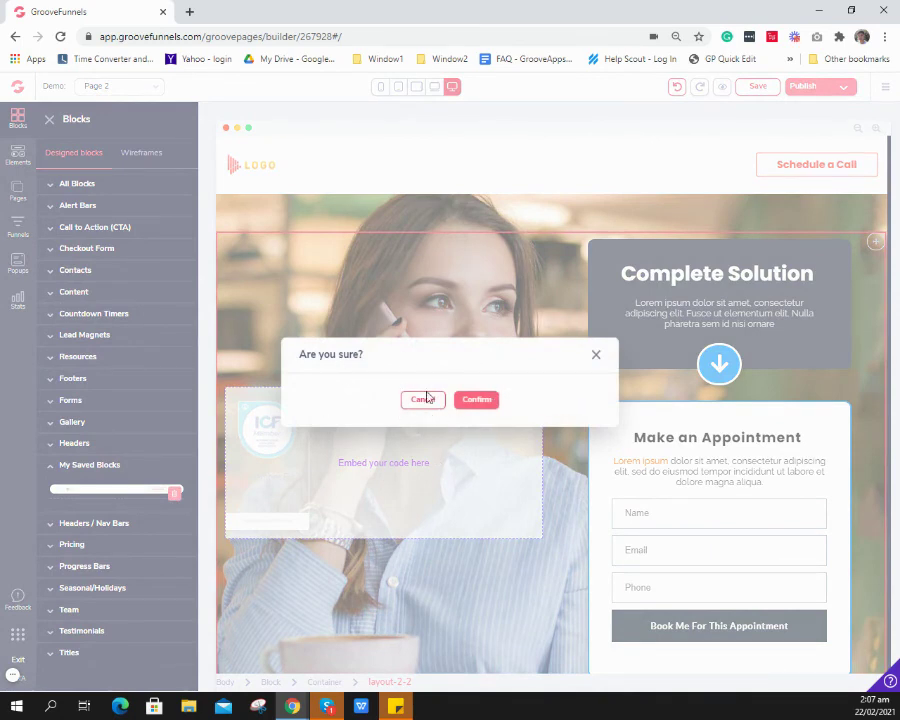
click(595, 355)
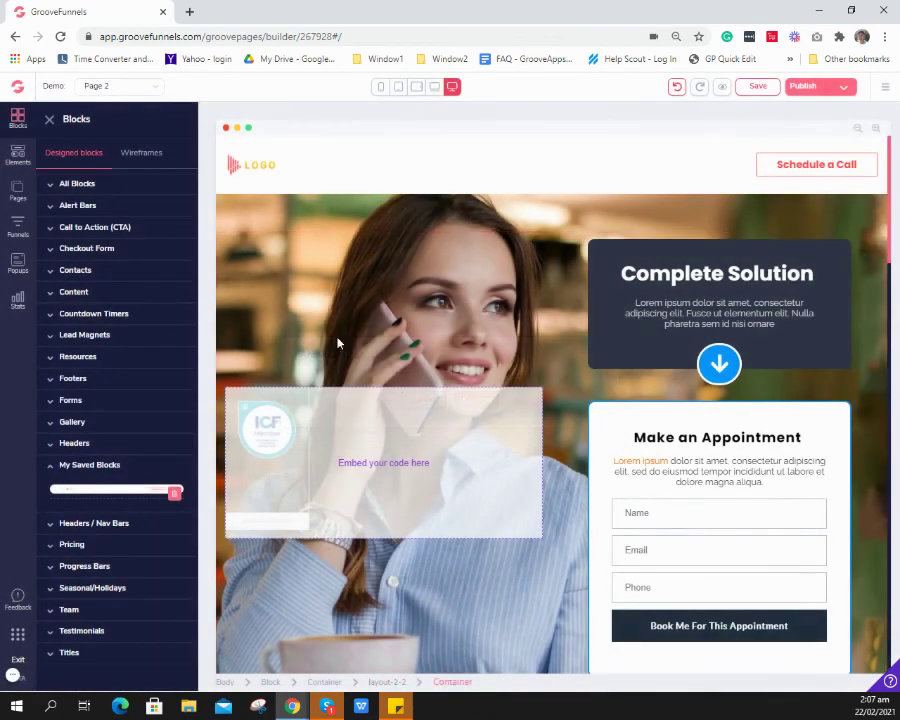
click(300, 430)
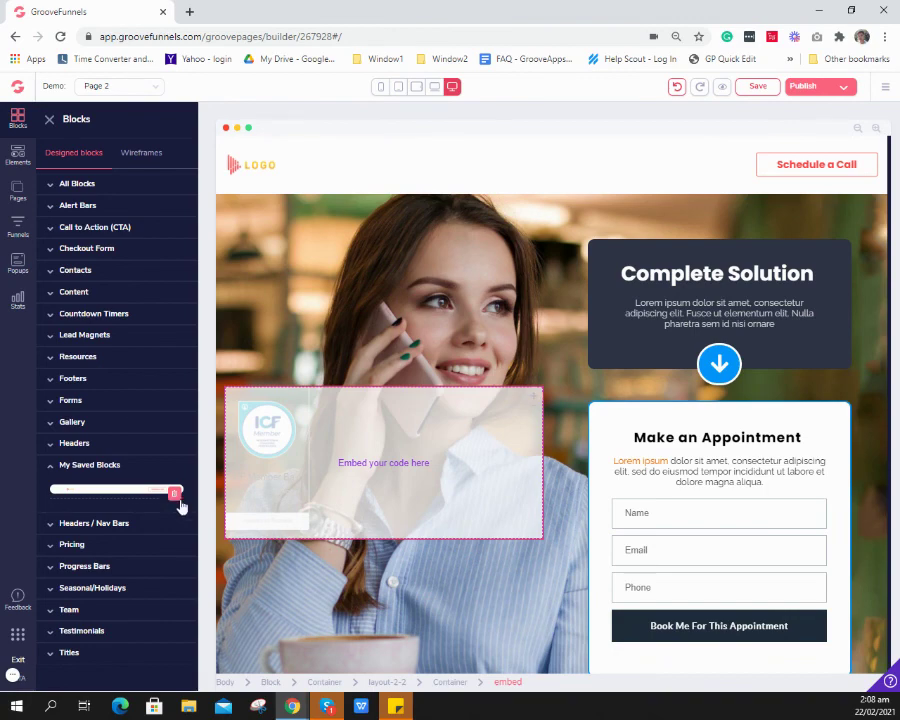
click(174, 494)
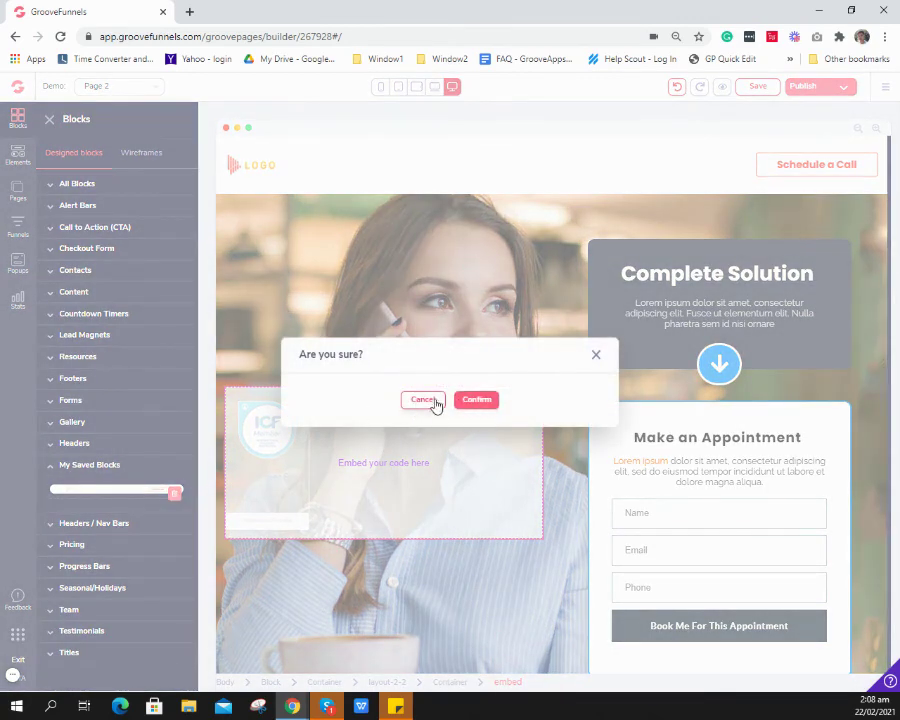
click(596, 356)
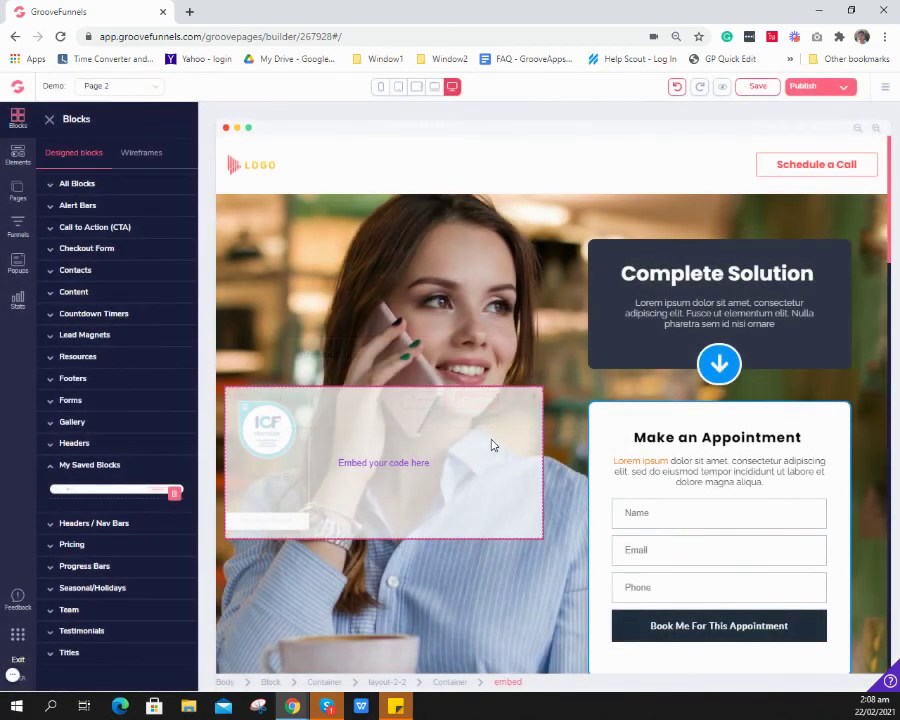